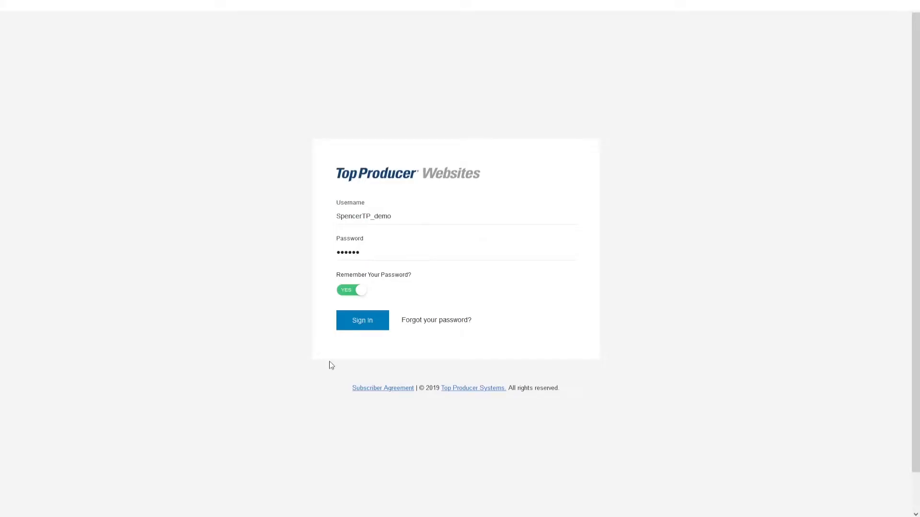
# Step: Sign in with the saved username and account password
pyautogui.click(335, 218)
pyautogui.click(334, 254)
pyautogui.click(361, 329)
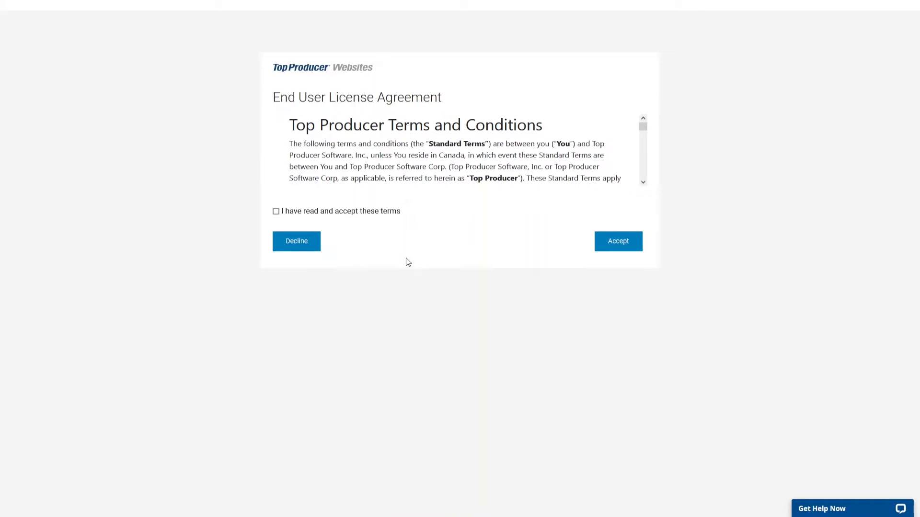
# Step: Skim the End User License Agreement and accept its terms
pyautogui.scroll(-5, 570, 199)
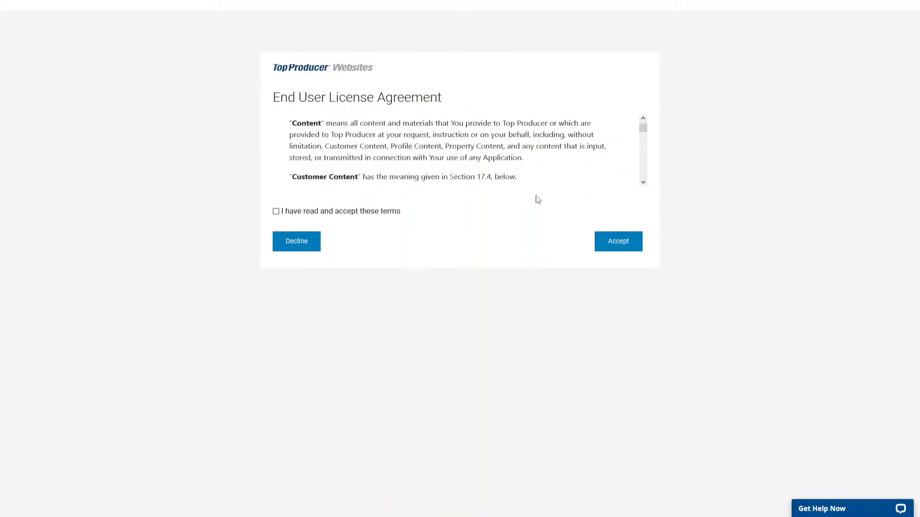
pyautogui.scroll(5, 577, 173)
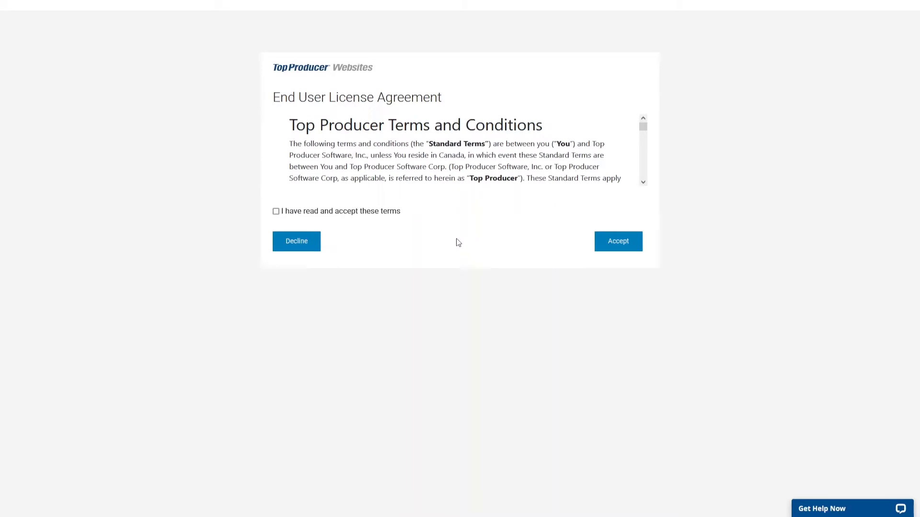
pyautogui.click(276, 212)
pyautogui.click(618, 242)
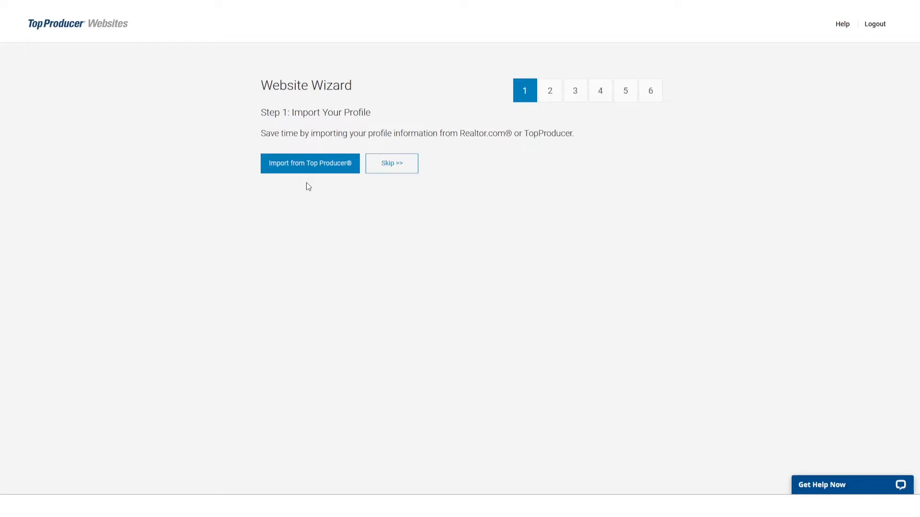
# Step: Skip the profile import and set the professional title to Agent in the agent profile
pyautogui.click(387, 165)
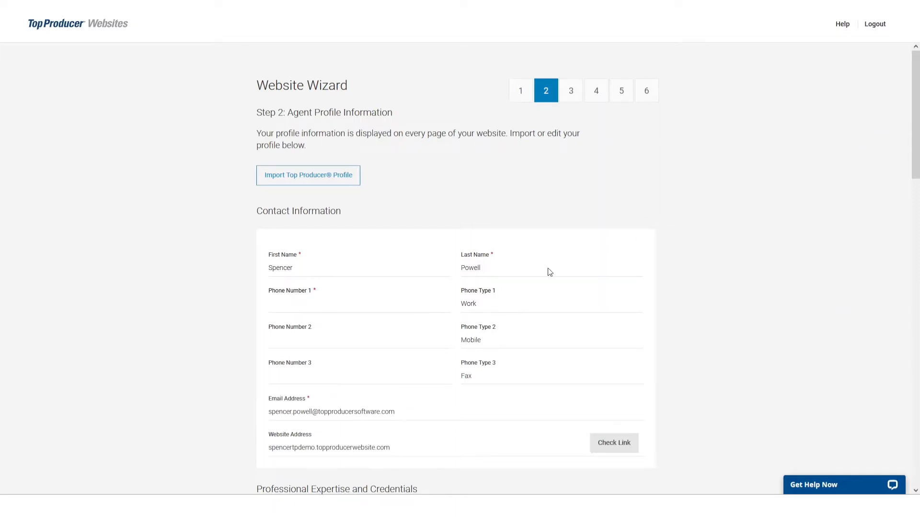
pyautogui.click(300, 263)
pyautogui.moveTo(916, 85); pyautogui.dragTo(918, 161)
pyautogui.click(366, 291)
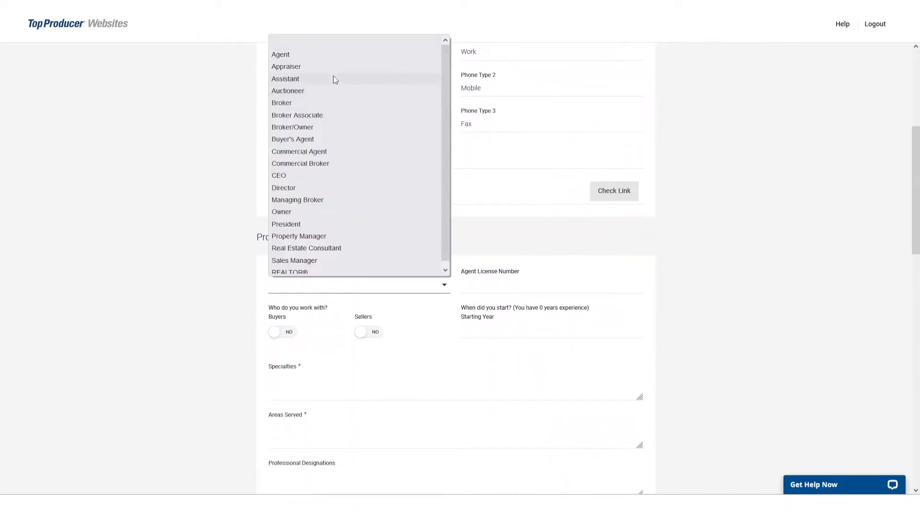
pyautogui.click(335, 63)
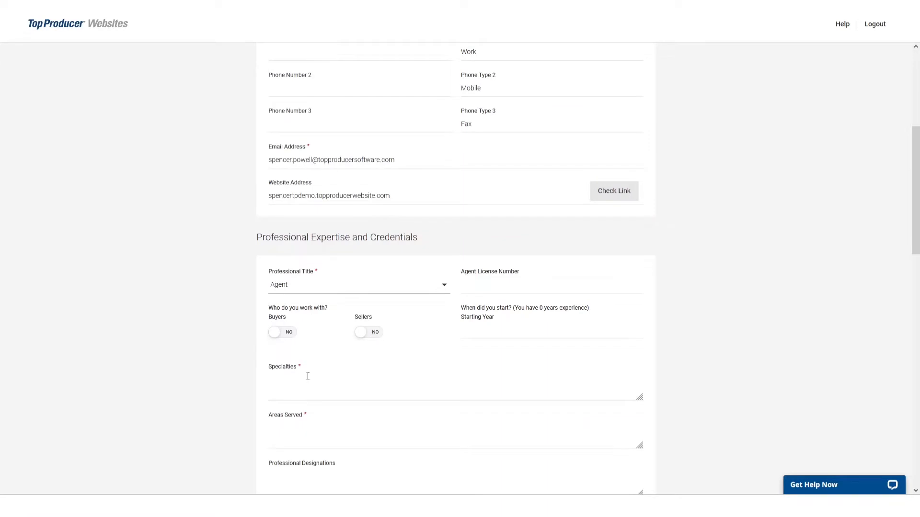
# Step: Go through the specialties, office information and social media fields, and continue to the headshot and logo stage
pyautogui.click(301, 391)
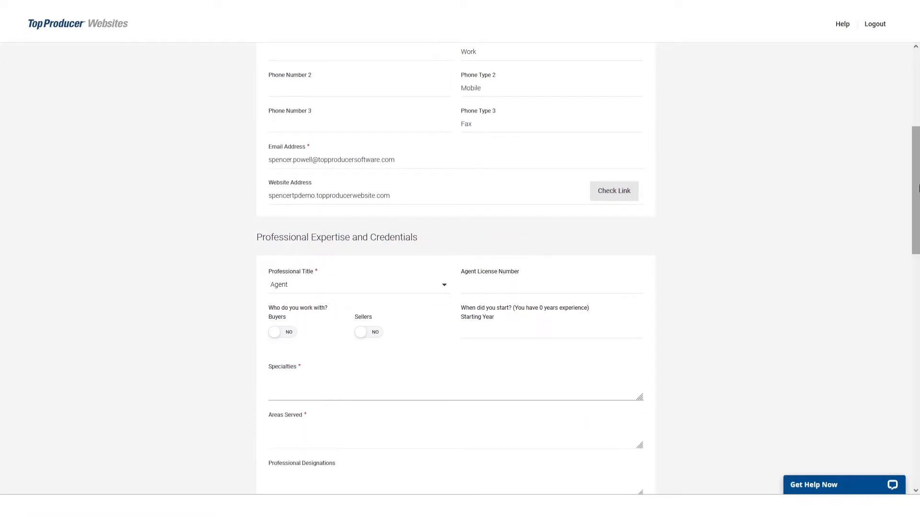
pyautogui.moveTo(916, 182); pyautogui.dragTo(918, 365)
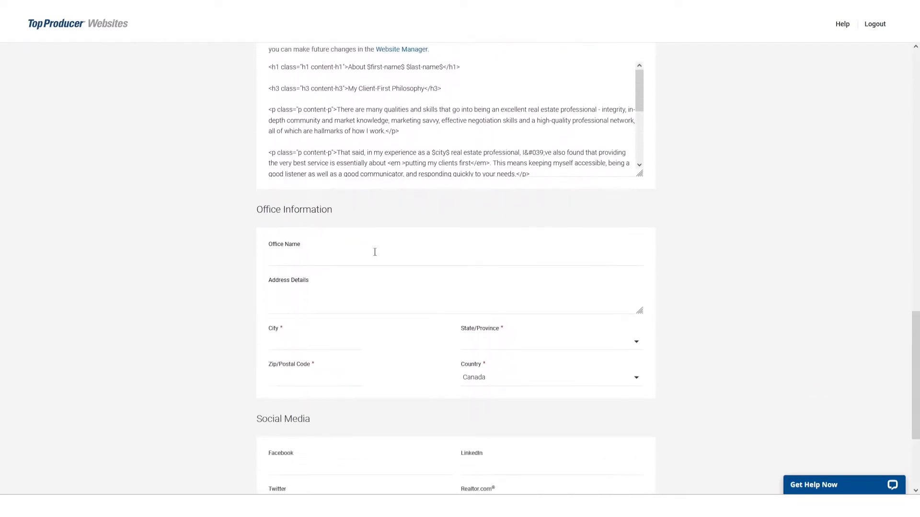
pyautogui.click(298, 225)
pyautogui.click(288, 345)
pyautogui.click(498, 337)
pyautogui.click(299, 371)
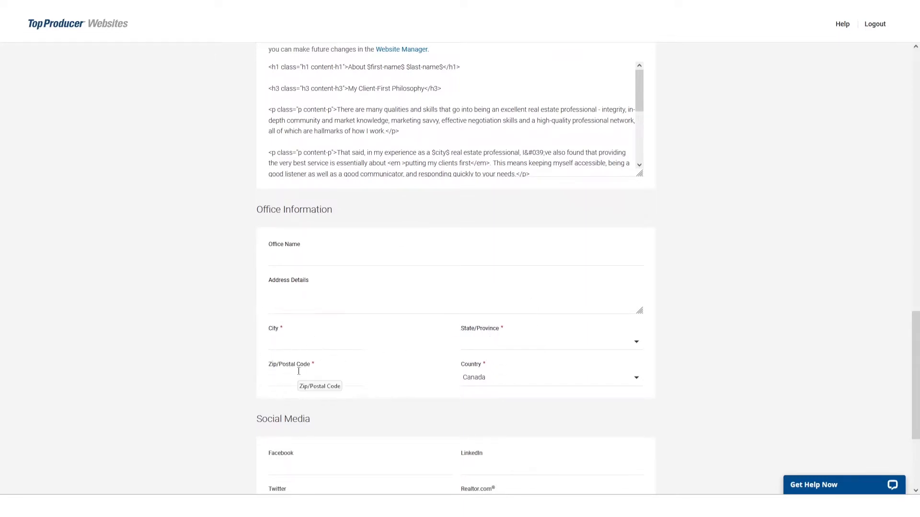
pyautogui.click(524, 386)
pyautogui.scroll(-3, 523, 386)
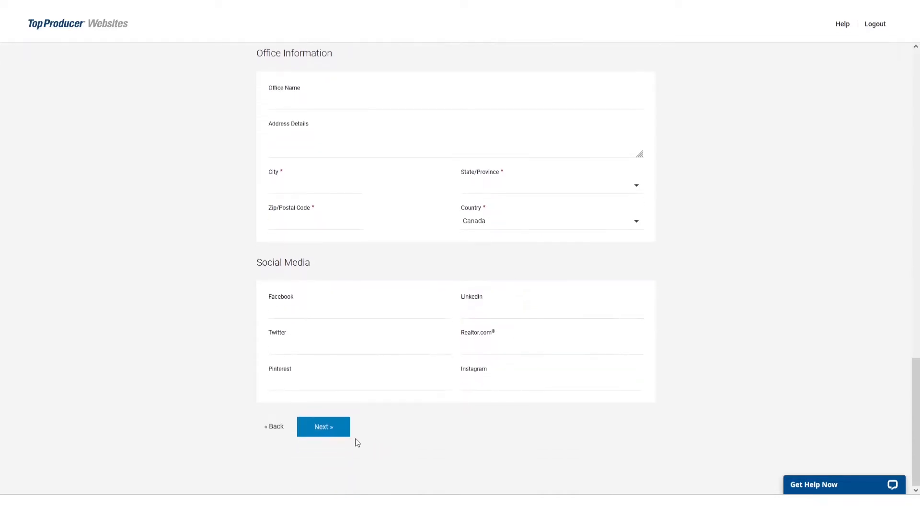
pyautogui.click(332, 434)
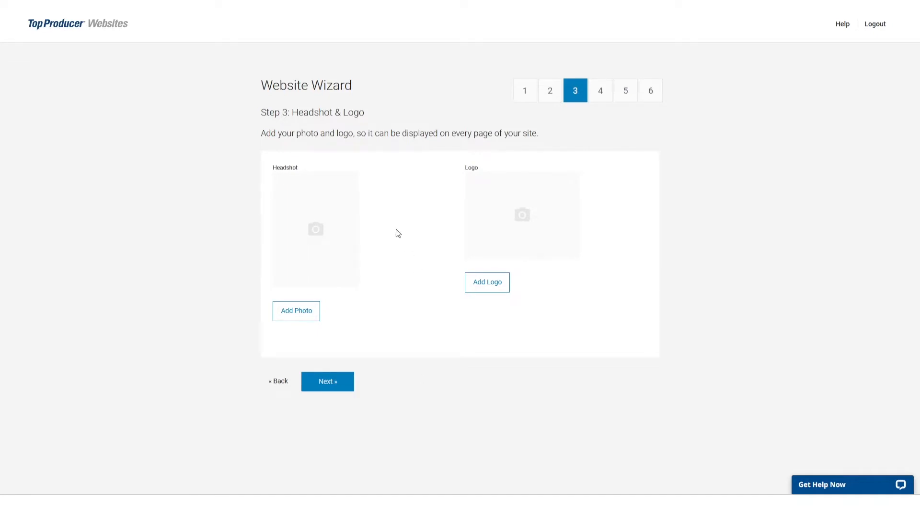
# Step: Upload the portrait photo from New folder as the headshot
pyautogui.click(298, 320)
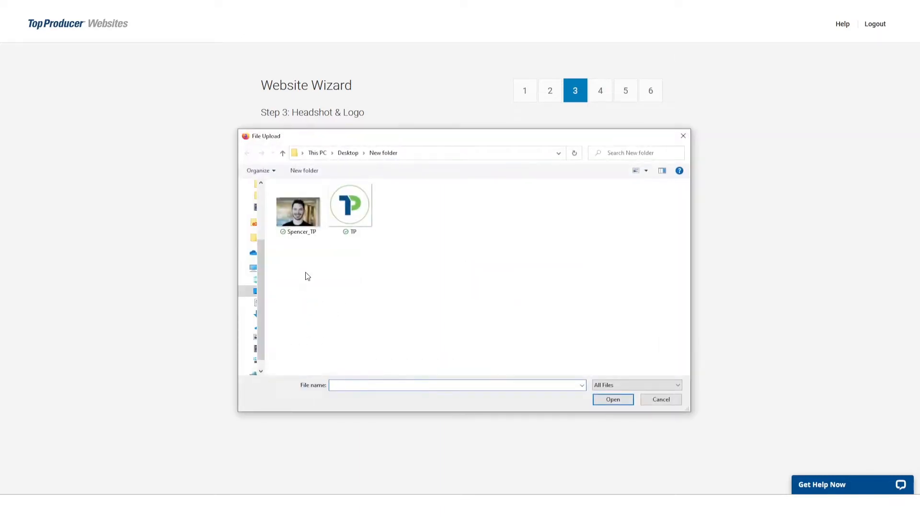
pyautogui.click(306, 230)
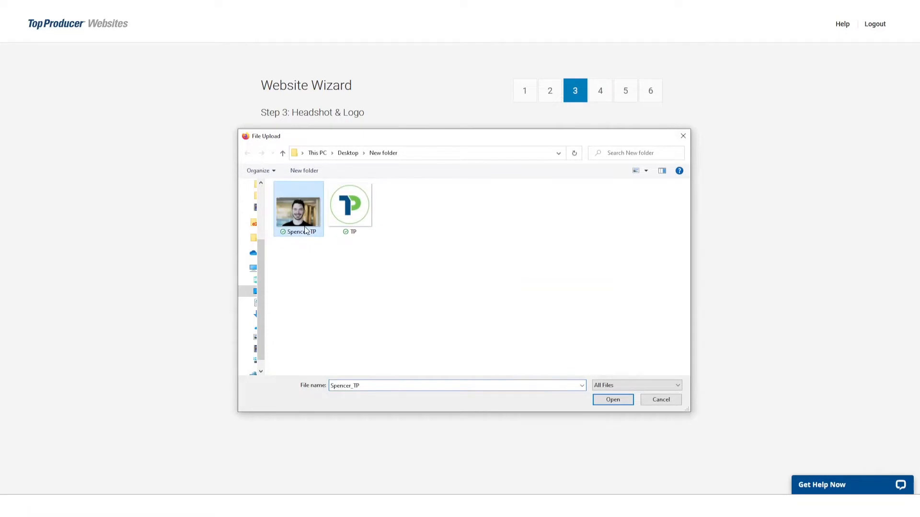
pyautogui.click(614, 400)
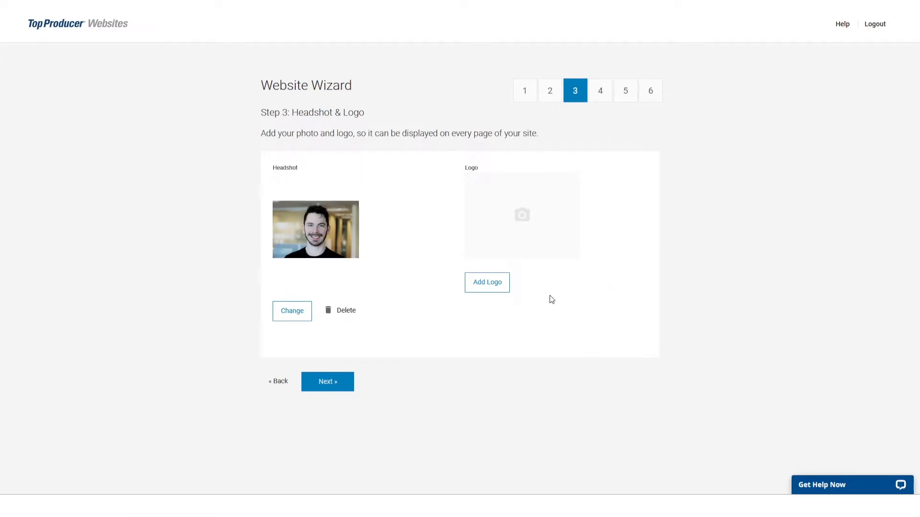
# Step: Upload the TP image as the logo and continue to the header and footer information
pyautogui.click(496, 283)
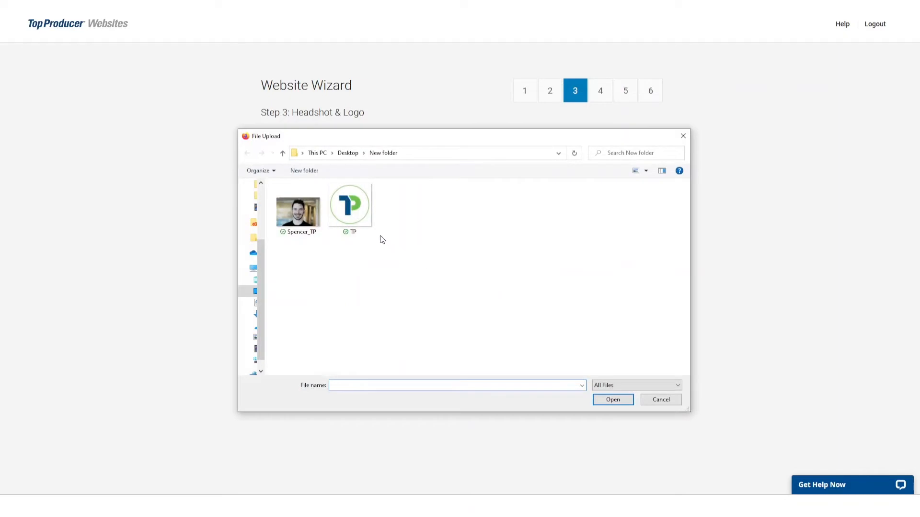
pyautogui.click(373, 232)
pyautogui.click(603, 400)
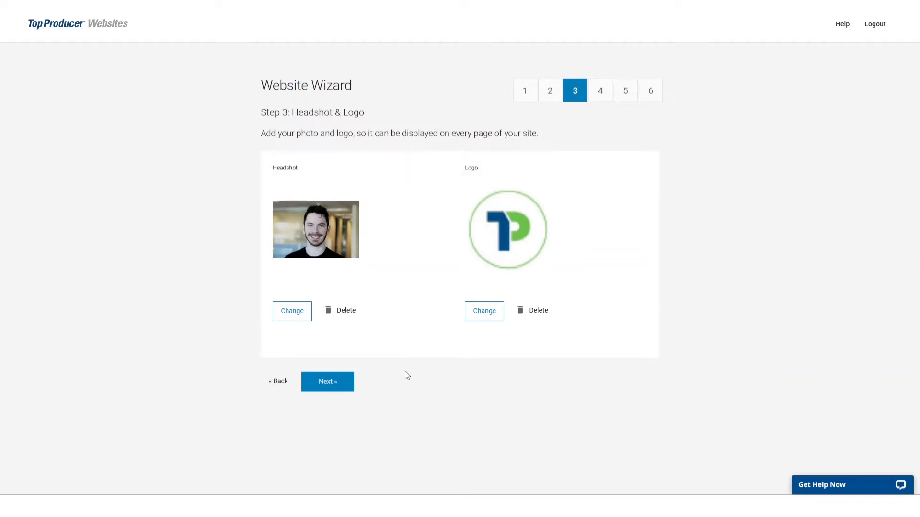
pyautogui.click(325, 383)
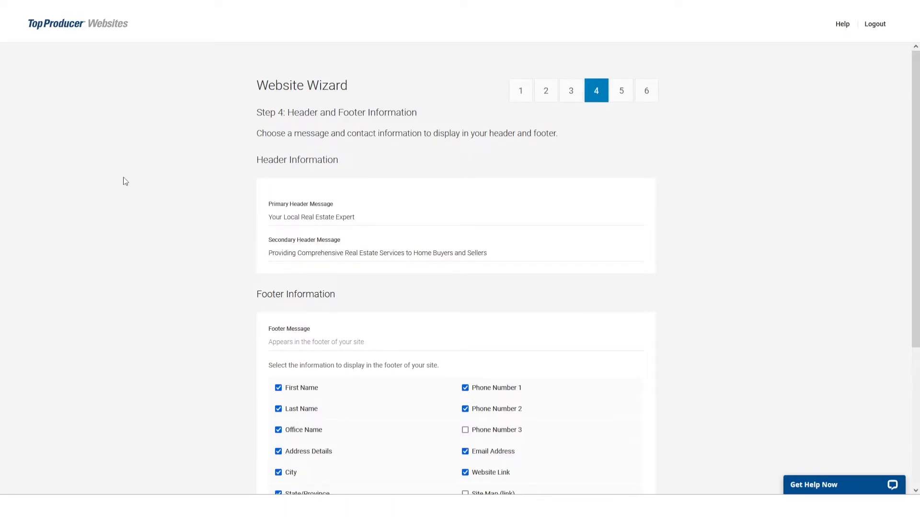
# Step: Review the header messages and footer display options, keep them as set, and continue to the color theme selection
pyautogui.click(346, 209)
pyautogui.click(343, 244)
pyautogui.click(308, 335)
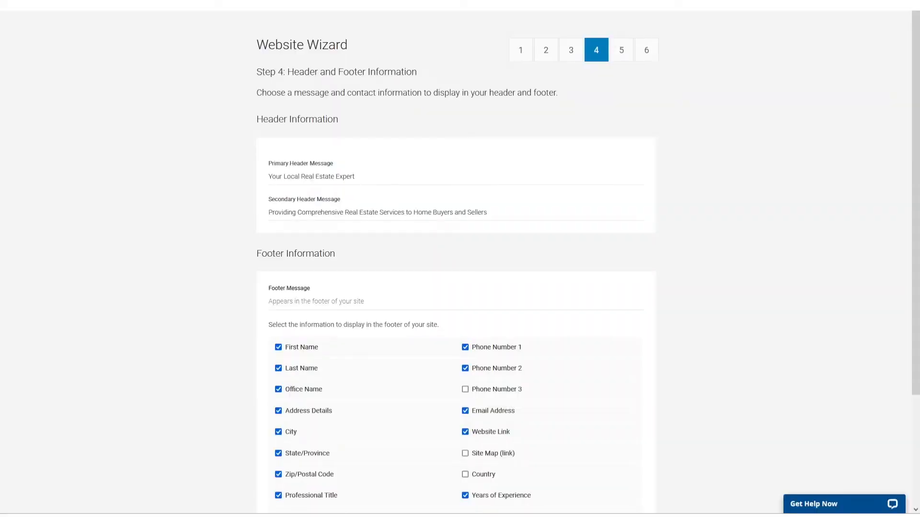
pyautogui.scroll(-3, 230, 430)
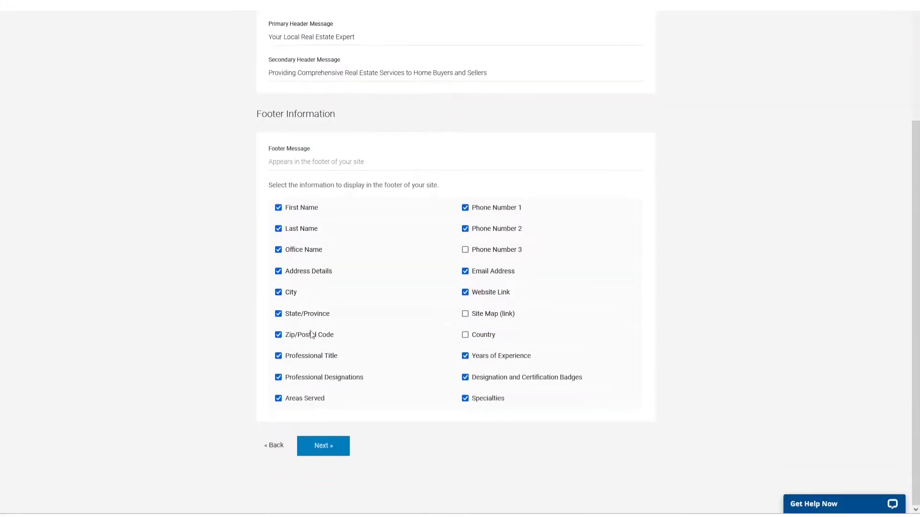
pyautogui.click(389, 263)
pyautogui.click(332, 458)
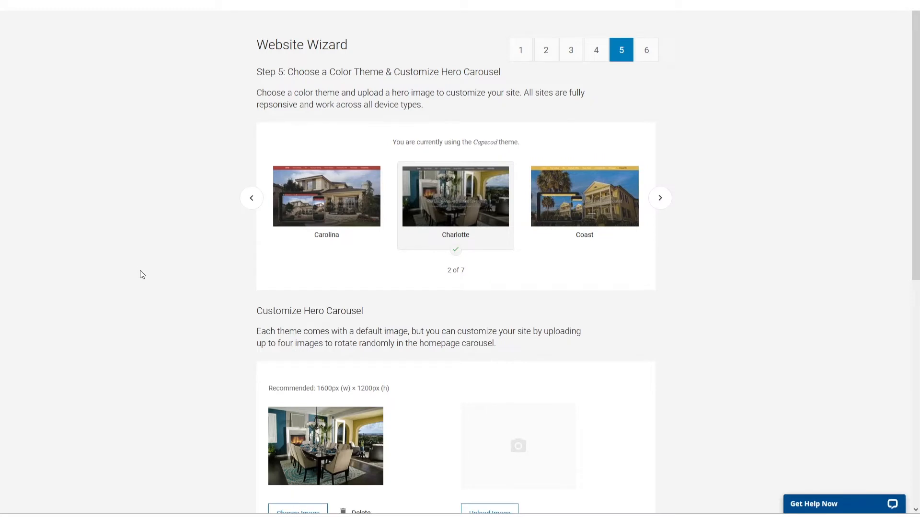
# Step: Try out several color themes in the theme carousel, including Coast, Maine and Mountain View
pyautogui.click(315, 205)
pyautogui.click(570, 202)
pyautogui.click(661, 198)
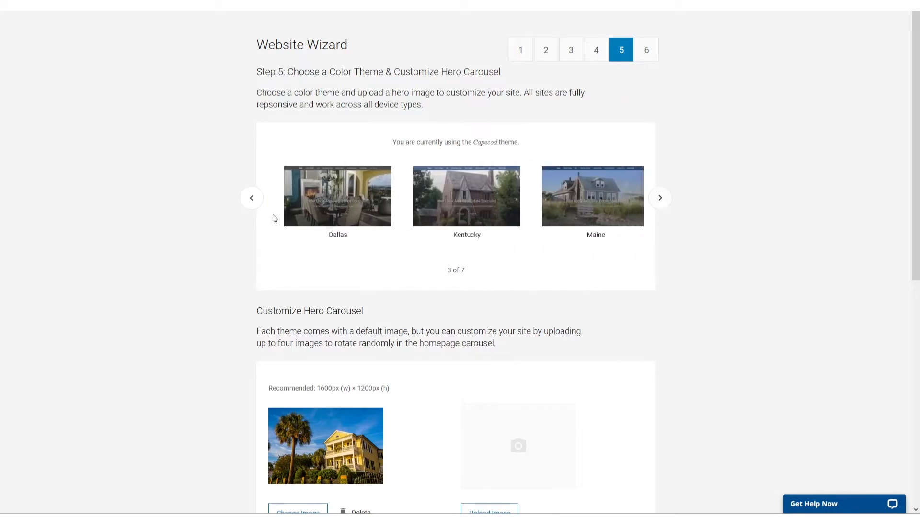
pyautogui.click(326, 201)
pyautogui.click(501, 217)
pyautogui.click(530, 210)
pyautogui.click(660, 198)
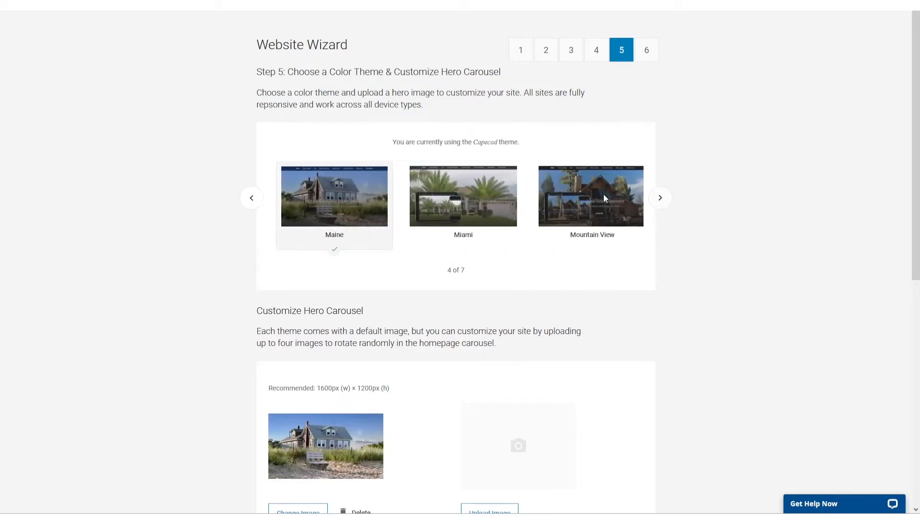
pyautogui.click(336, 205)
pyautogui.click(431, 198)
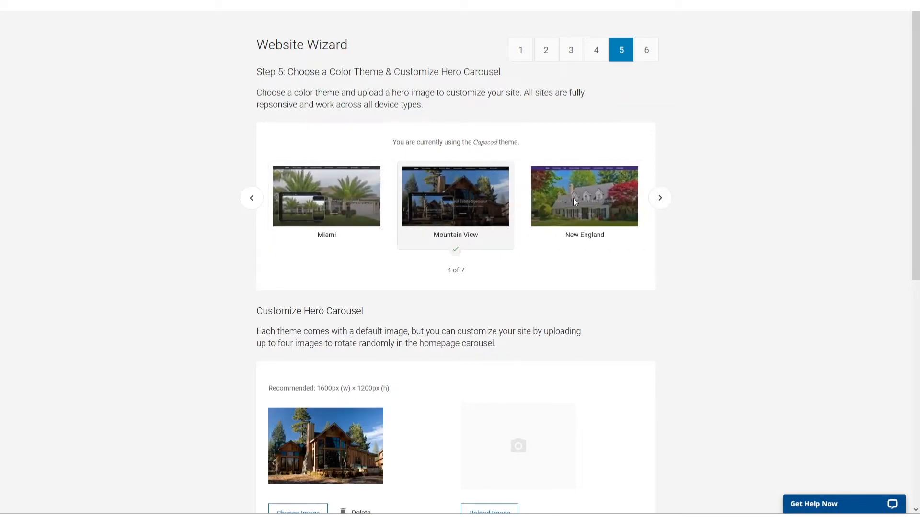
pyautogui.click(573, 197)
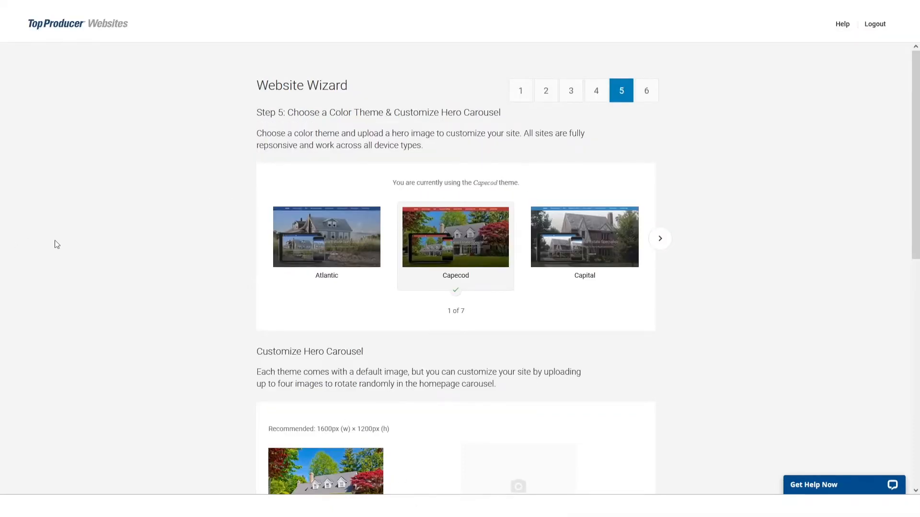
# Step: Publish the site with the Capecod theme, its default hero image and only the Contact Me call-to-action
pyautogui.scroll(-5, 67, 281)
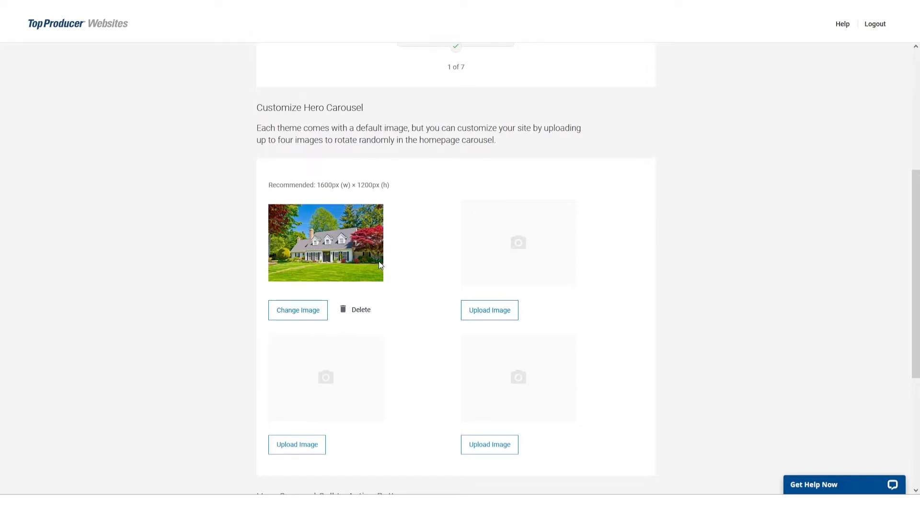
pyautogui.scroll(-5, 379, 264)
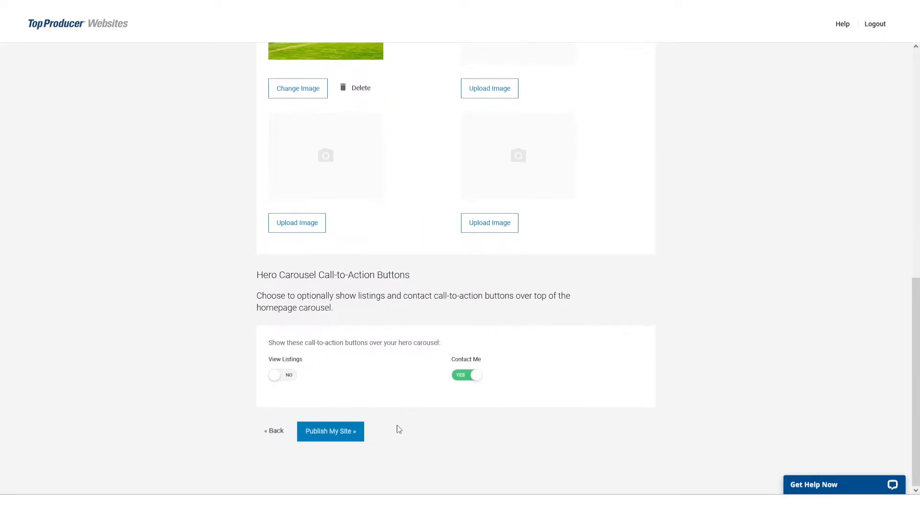
pyautogui.click(349, 437)
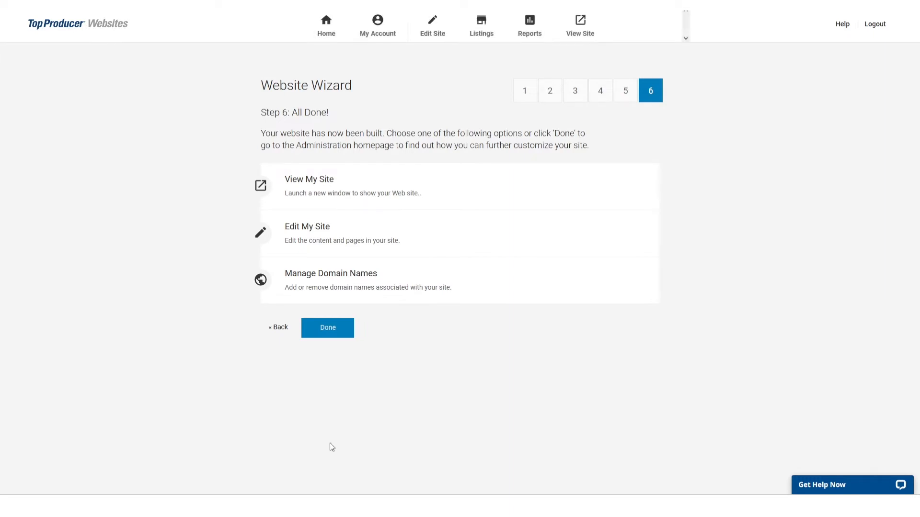
# Step: View the published site, look at its Buying page and return to its home page
pyautogui.click(311, 194)
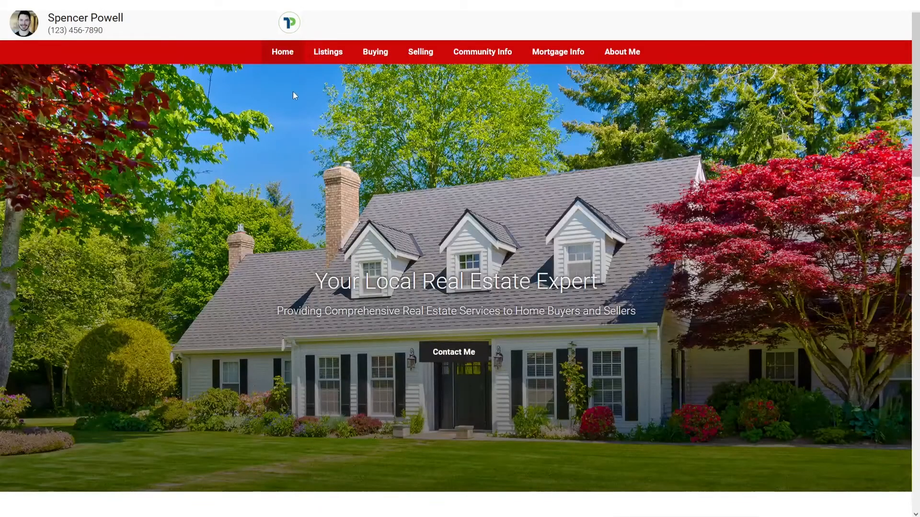
pyautogui.press('ctrl')
pyautogui.press('ctrl')
pyautogui.click(374, 55)
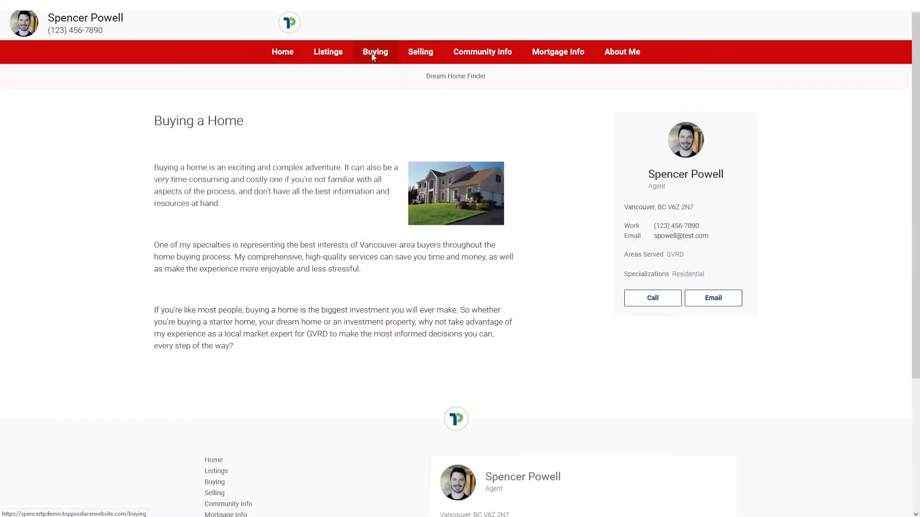
pyautogui.click(282, 53)
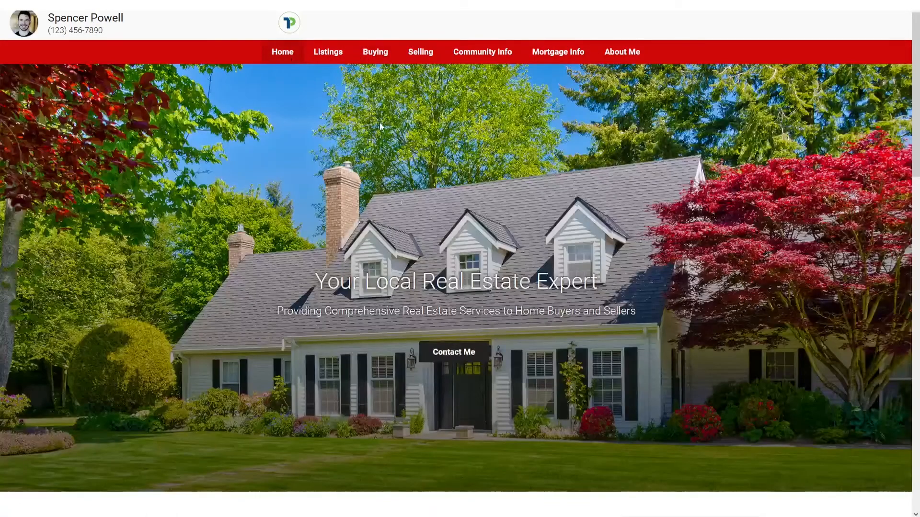
# Step: Examine the home page's welcome text, agent contact card, Buyers and Sellers sections and footer, and return to the Website Wizard
pyautogui.scroll(-7, 381, 127)
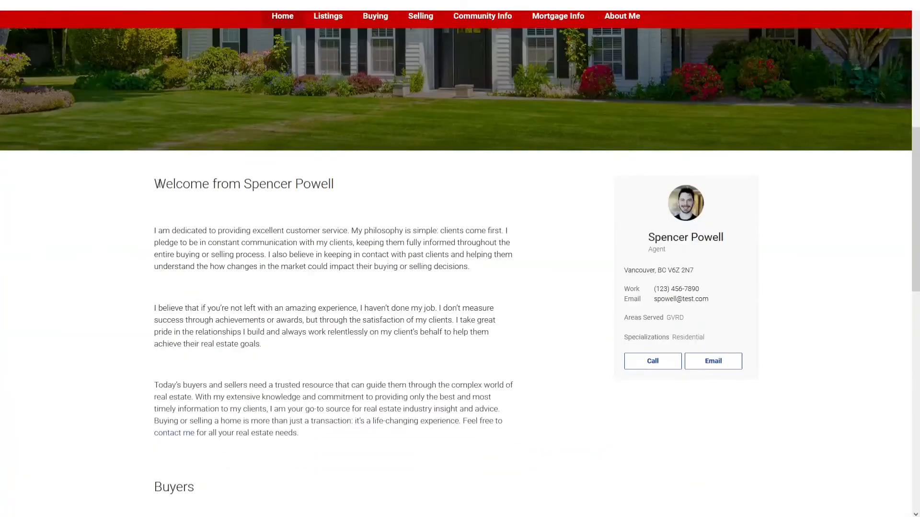
pyautogui.moveTo(157, 184); pyautogui.dragTo(350, 470)
pyautogui.click(349, 470)
pyautogui.click(693, 244)
pyautogui.scroll(-8, 443, 343)
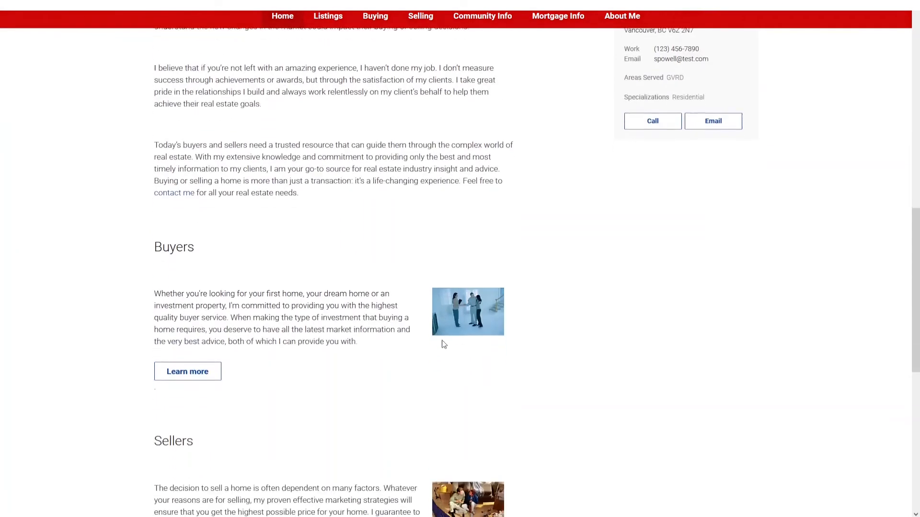
pyautogui.scroll(-5, 442, 343)
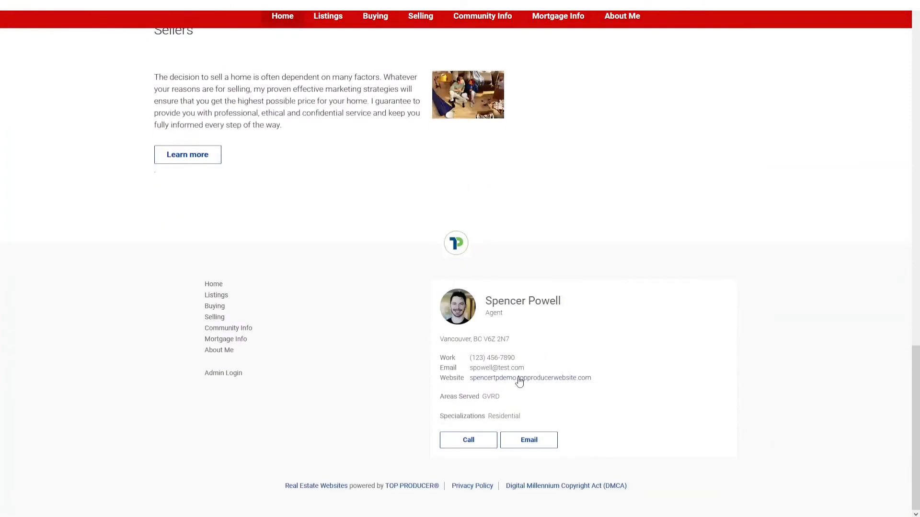
pyautogui.press('ctrl')
pyautogui.press('ctrl')
pyautogui.press('ctrl')
pyautogui.press('ctrl')
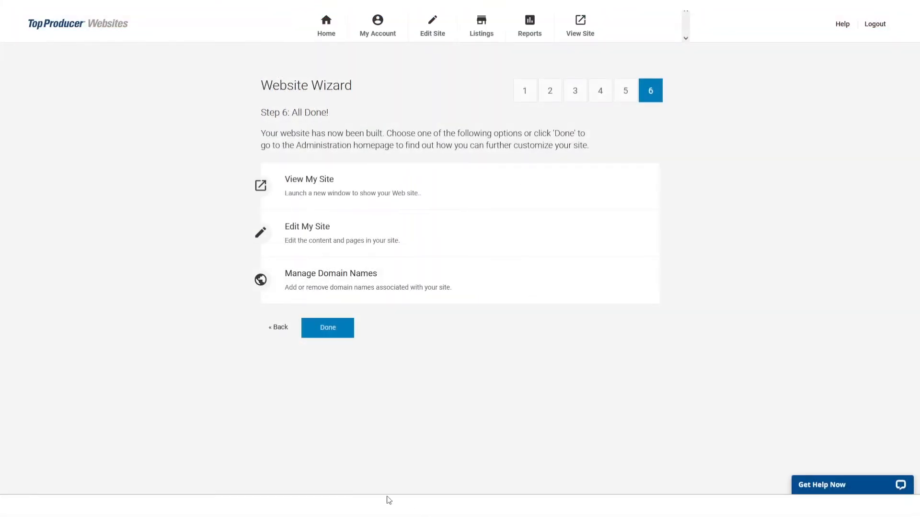
# Step: Open the site editing options, look through the Website Manager list, and open and minimize the live support chat
pyautogui.press('ctrl')
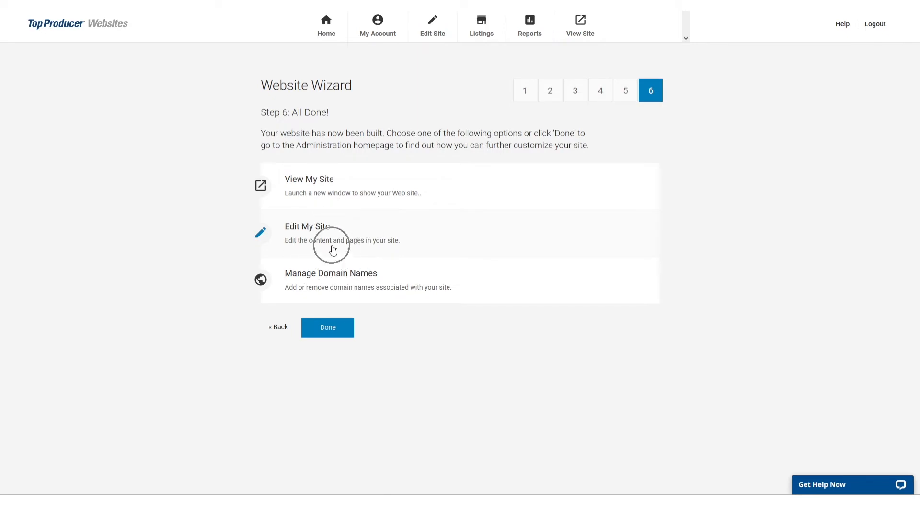
pyautogui.click(333, 250)
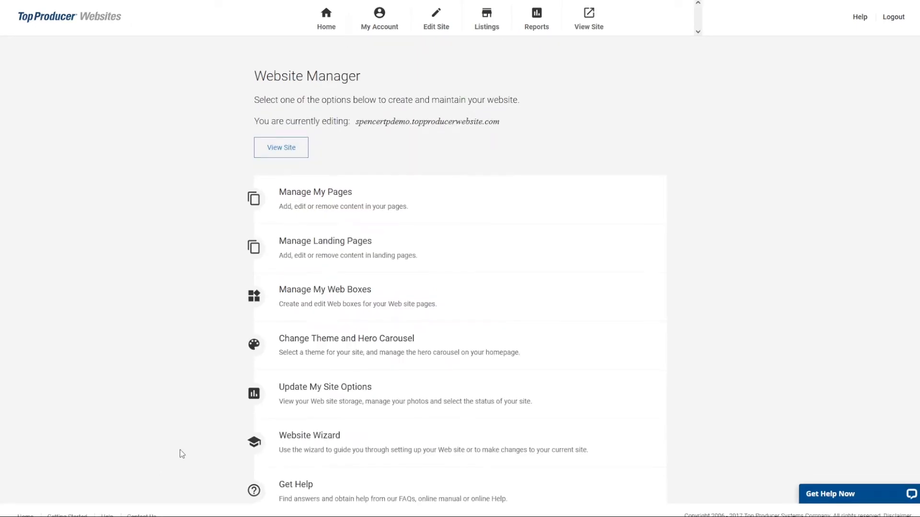
pyautogui.scroll(-2, 182, 452)
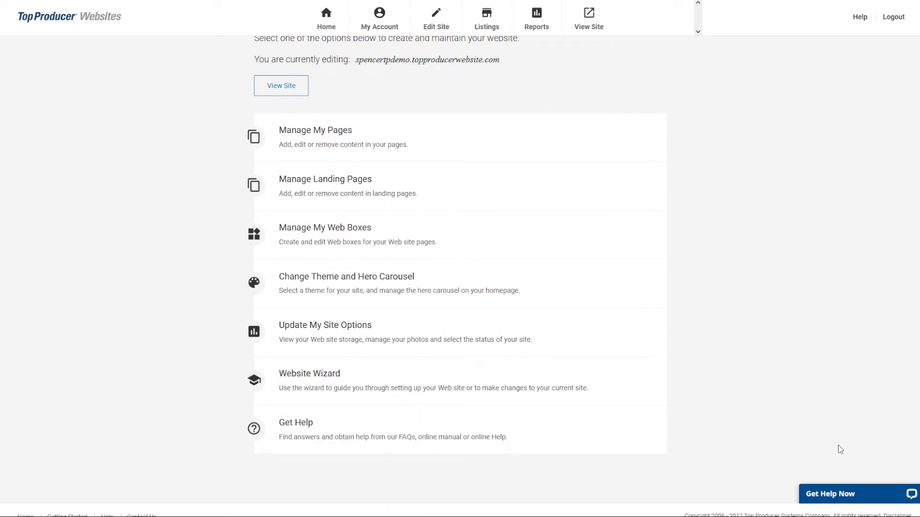
pyautogui.click(833, 494)
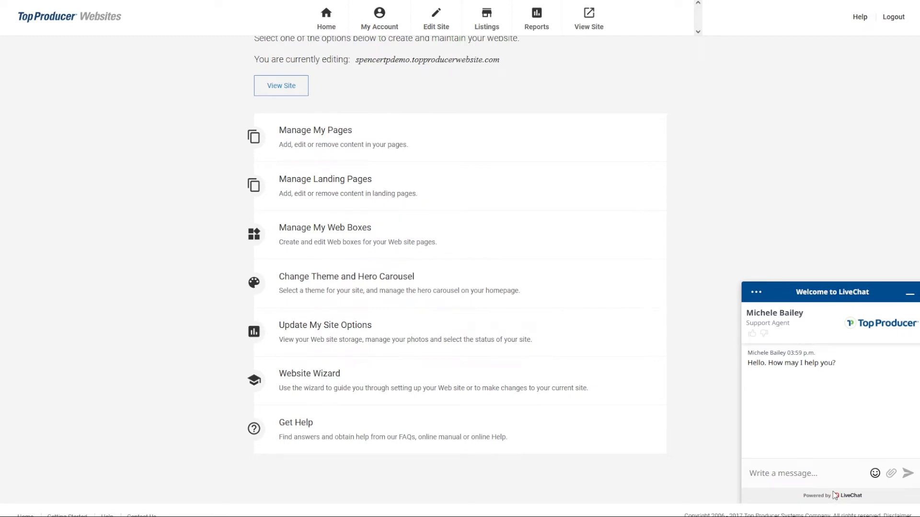
pyautogui.click(910, 295)
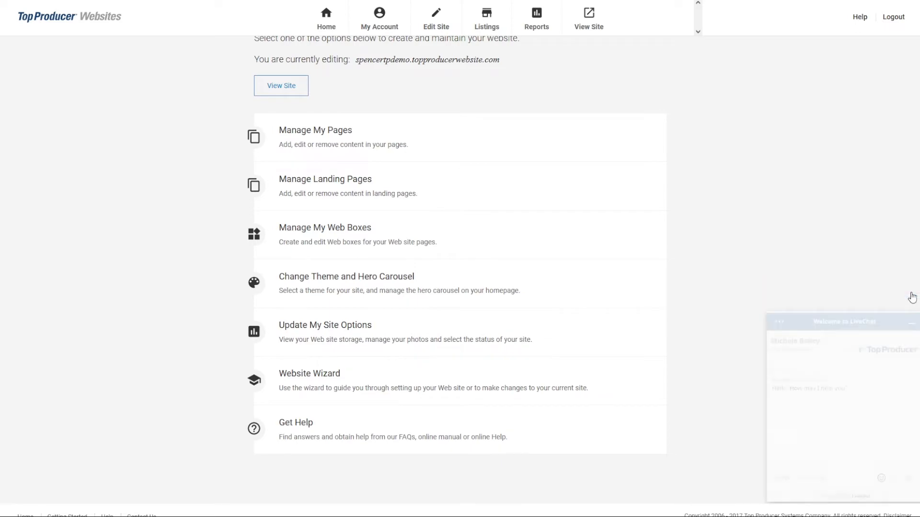
# Step: Open the Websites help page and its article on configuring a domain, and highlight the A record value 20.112.65.59
pyautogui.click(860, 16)
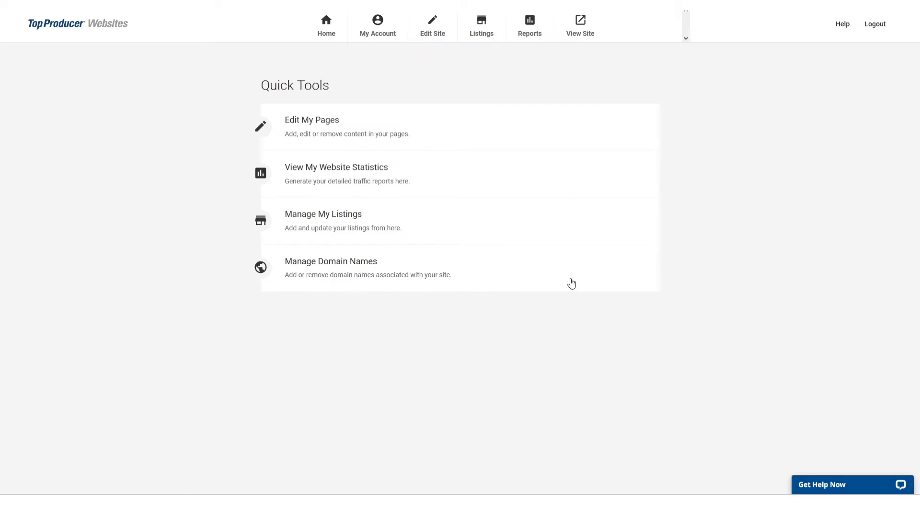
pyautogui.click(843, 29)
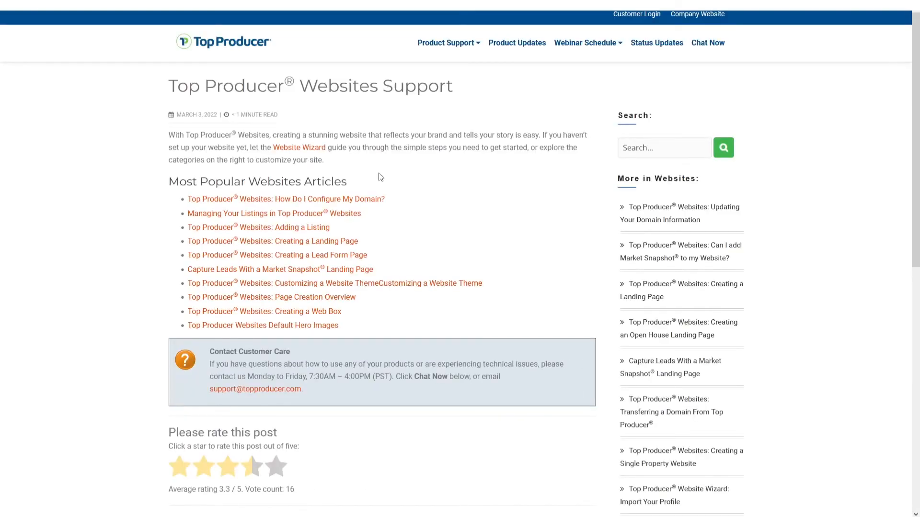
pyautogui.click(350, 200)
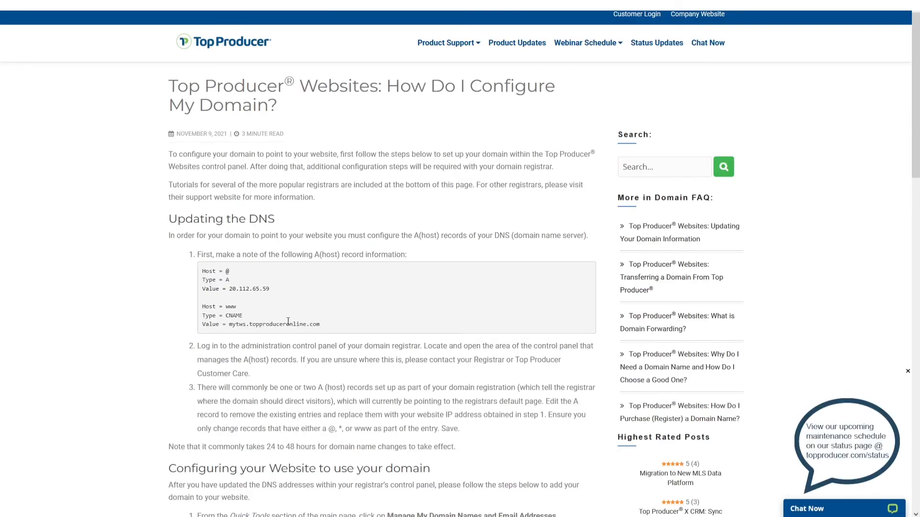
pyautogui.moveTo(276, 294); pyautogui.dragTo(232, 296)
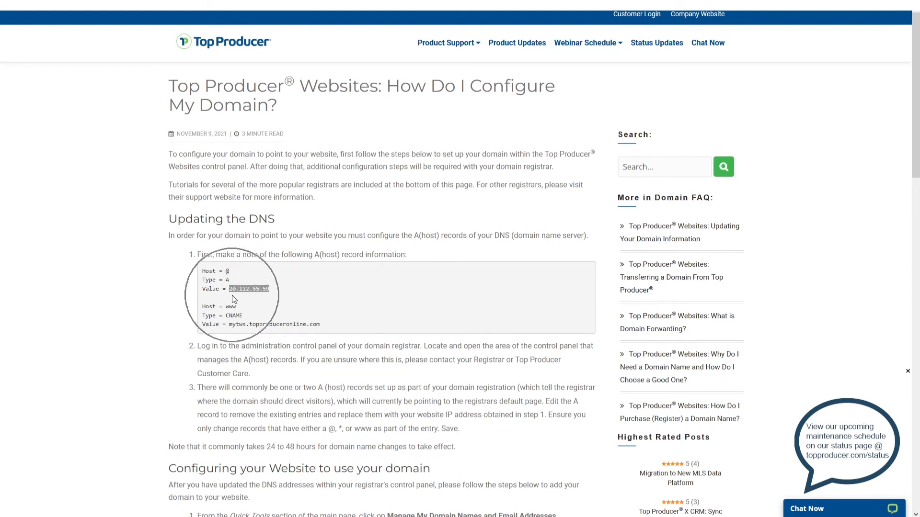
pyautogui.click(232, 295)
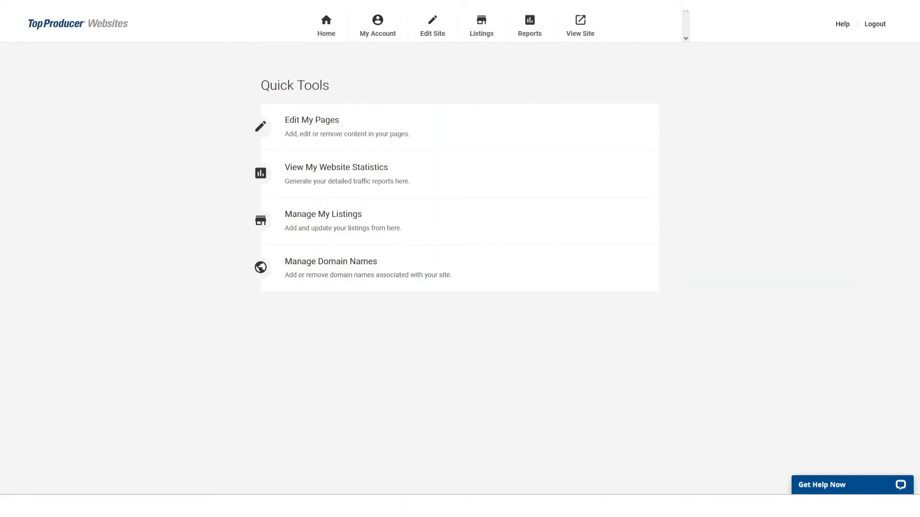
# Step: Try to add the domain name topproducer.com in domain management without a pfx file, and open the live support chat
pyautogui.click(347, 266)
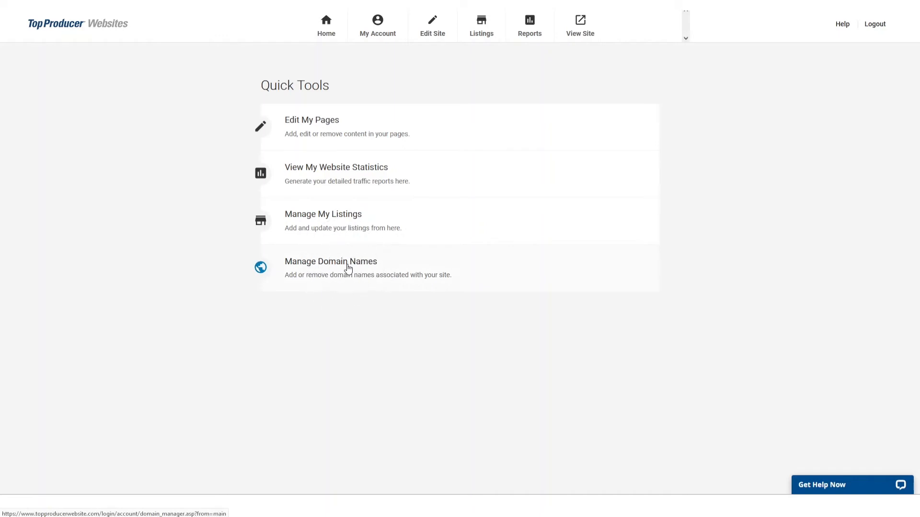
pyautogui.click(393, 45)
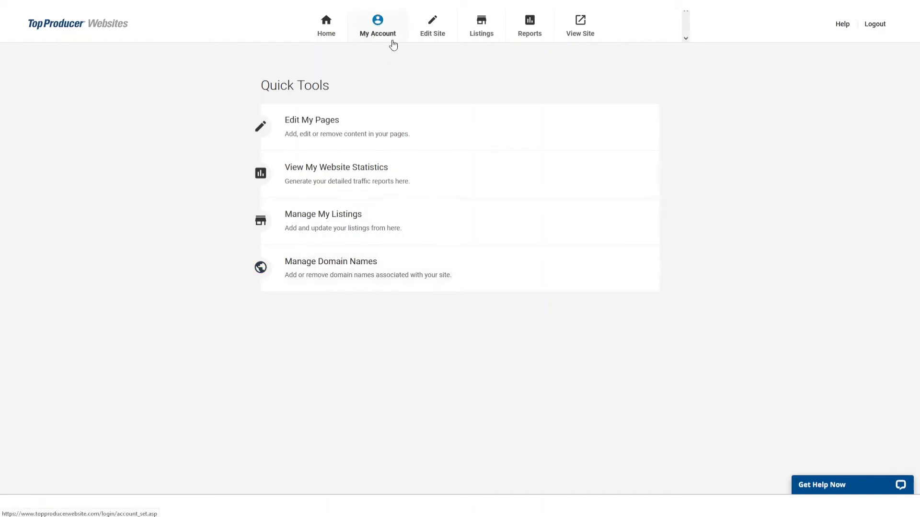
pyautogui.click(312, 349)
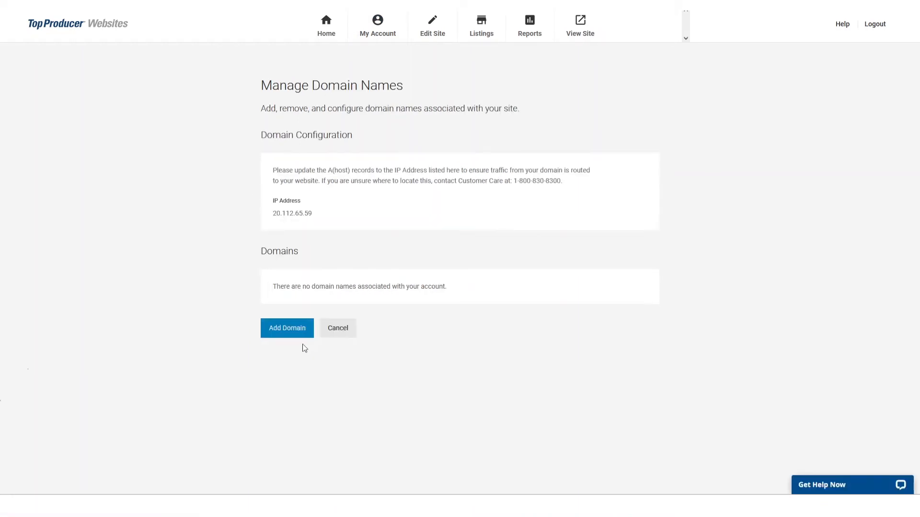
pyautogui.click(288, 329)
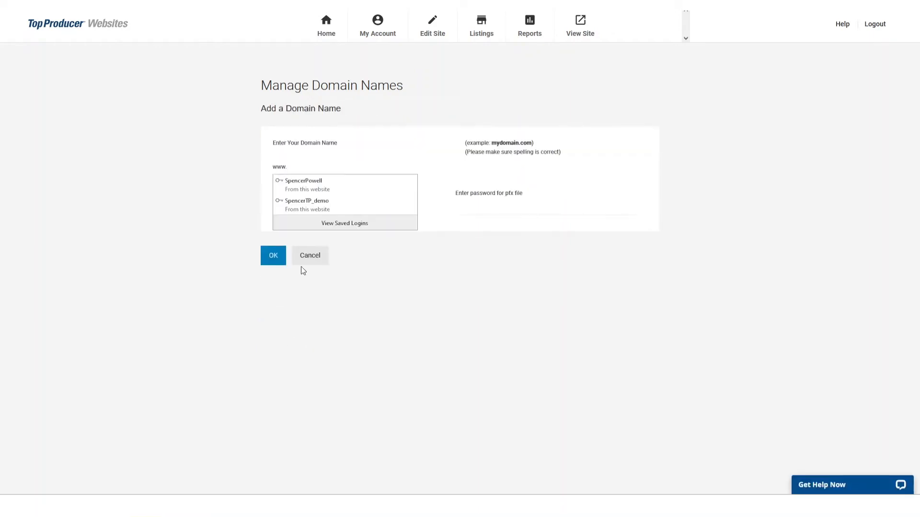
pyautogui.click(321, 167)
pyautogui.write('topproducer.com')
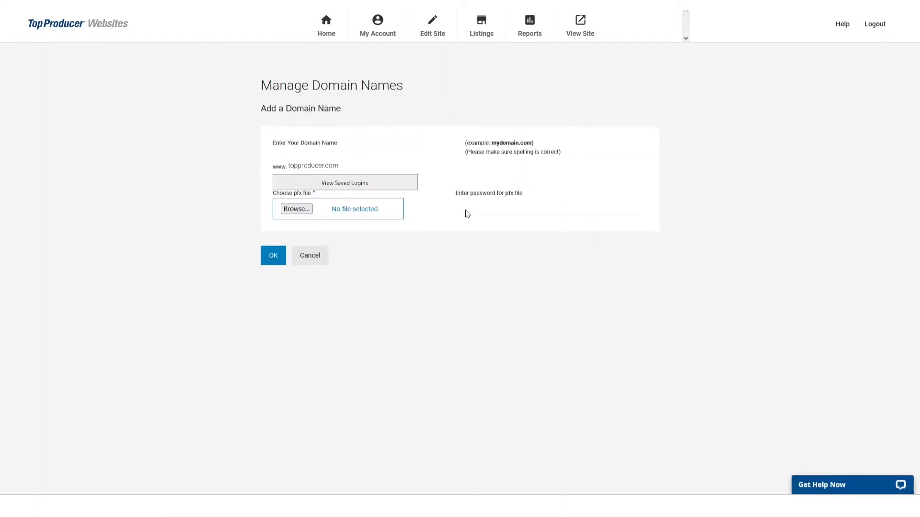
pyautogui.click(484, 314)
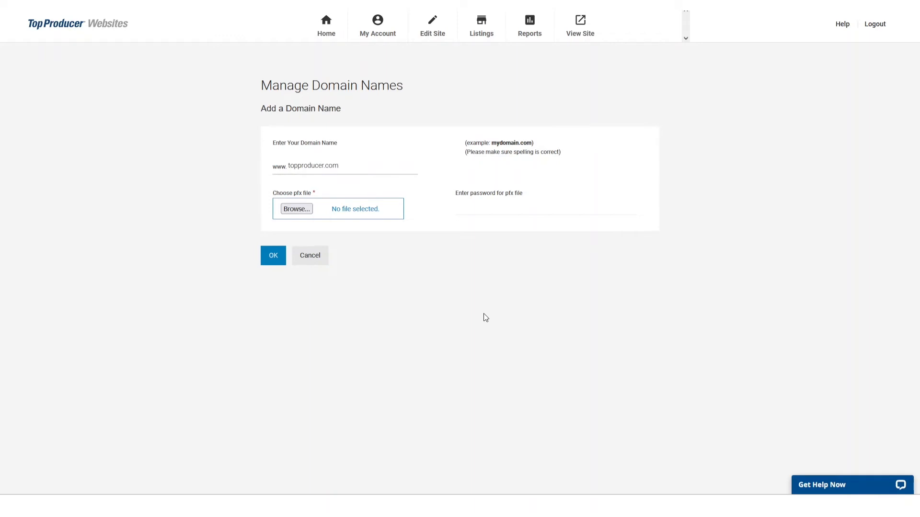
pyautogui.click(270, 258)
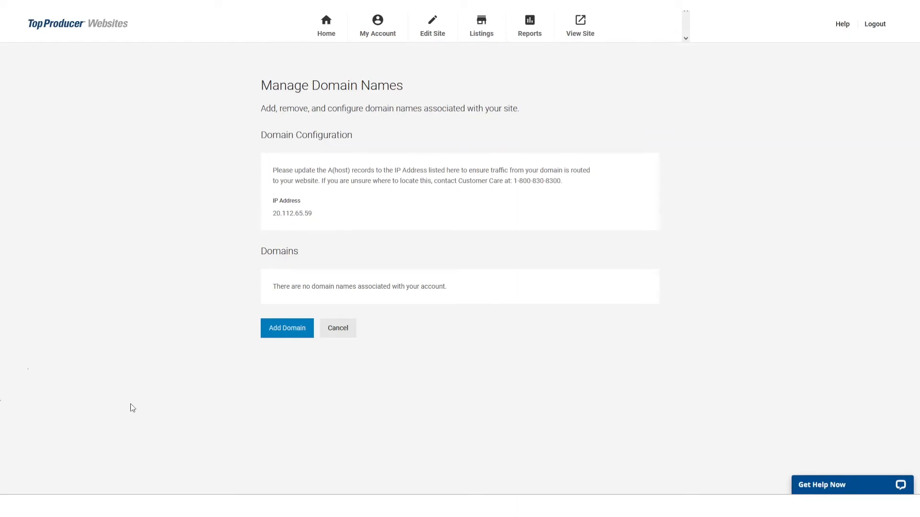
pyautogui.click(832, 485)
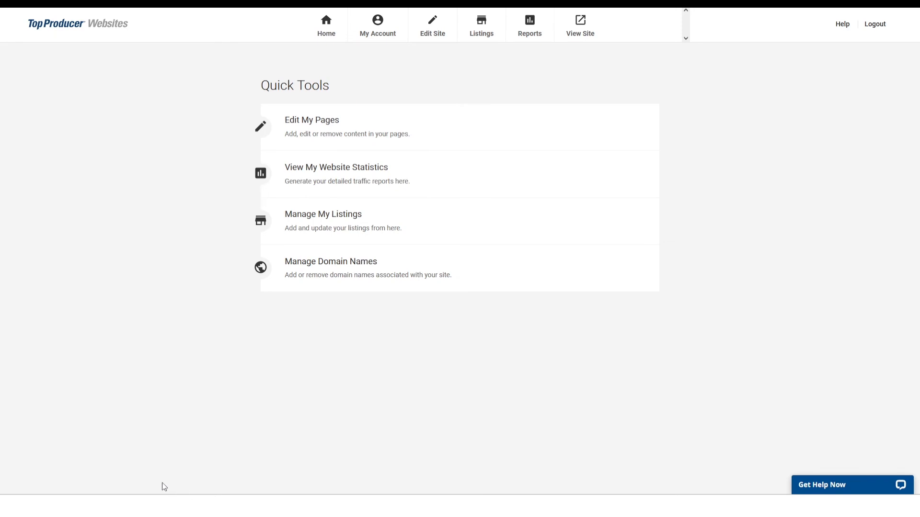
# Step: Open the account's third-party integrations, look at the Top Producer username and password fields, and save the integrations without entering credentials
pyautogui.click(372, 38)
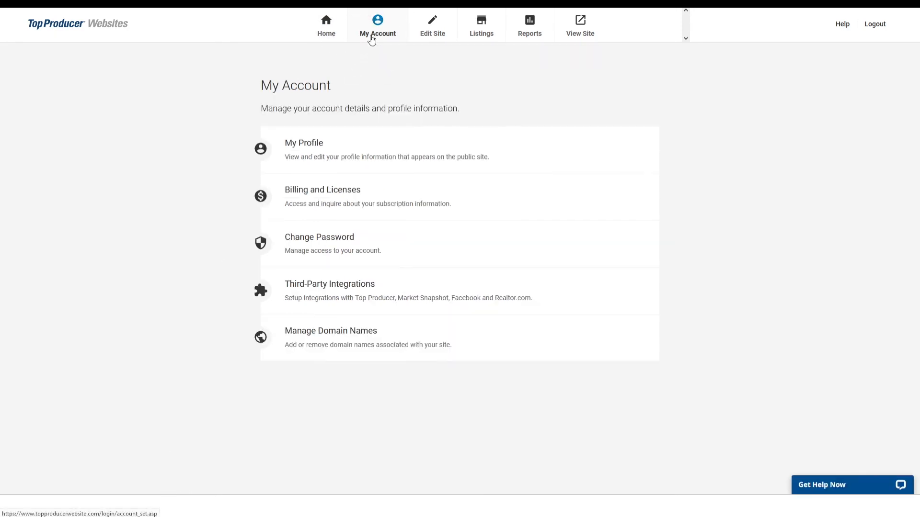
pyautogui.click(374, 304)
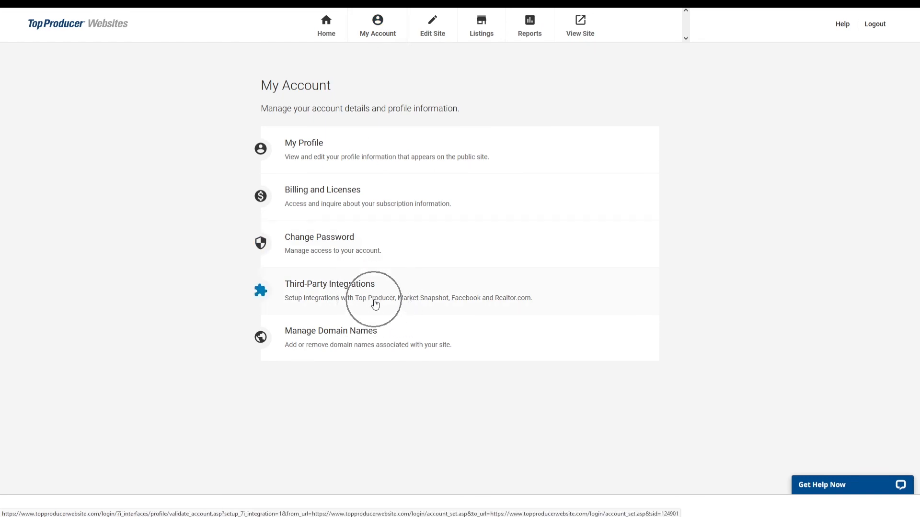
pyautogui.scroll(-3, 200, 318)
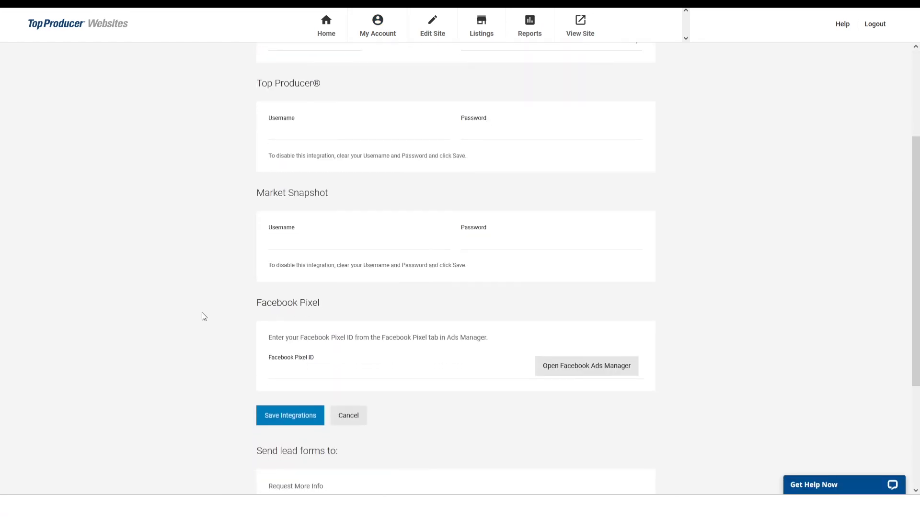
pyautogui.click(284, 131)
pyautogui.click(504, 139)
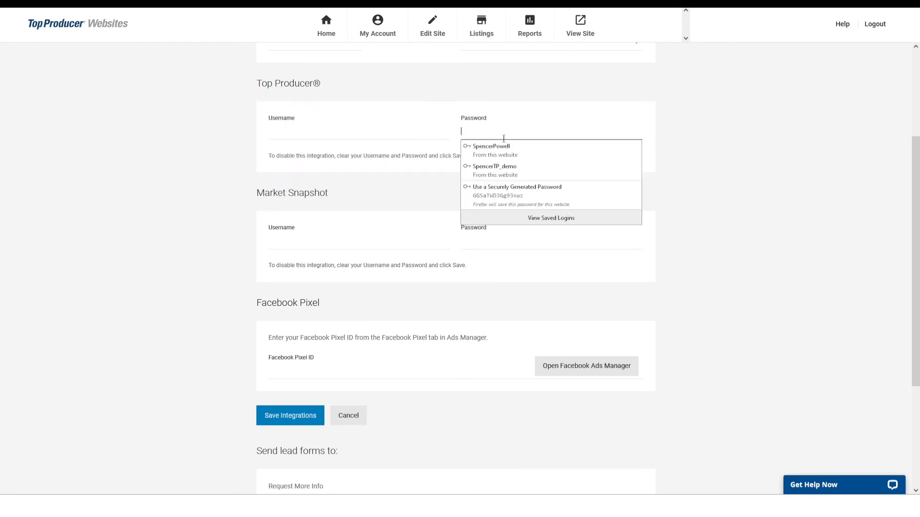
pyautogui.click(527, 94)
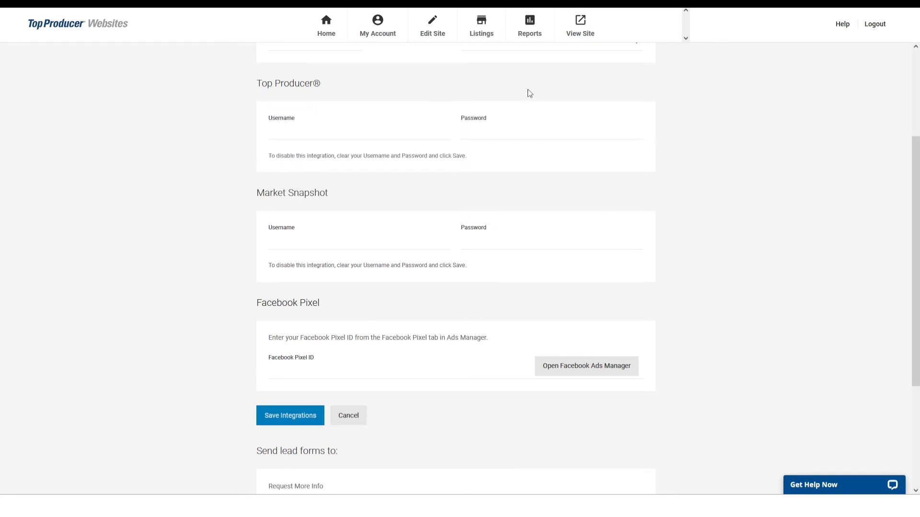
pyautogui.click(285, 422)
# Step: Open and minimize the support chat, return from the published site to the Quick Tools page and open the chat there
pyautogui.click(812, 487)
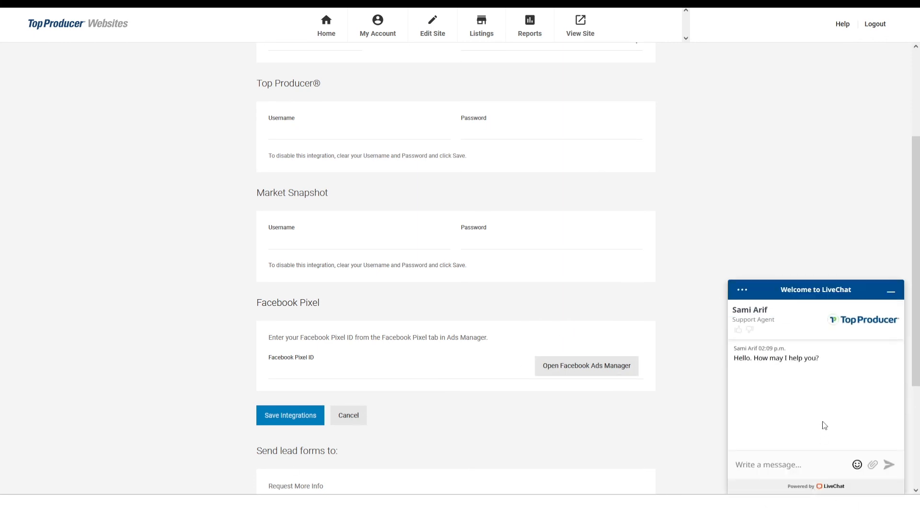
pyautogui.click(892, 292)
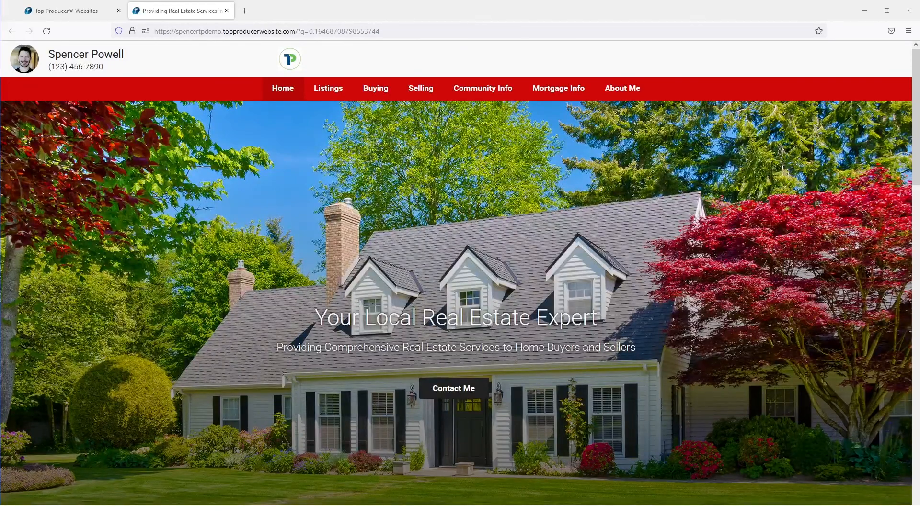
pyautogui.click(88, 12)
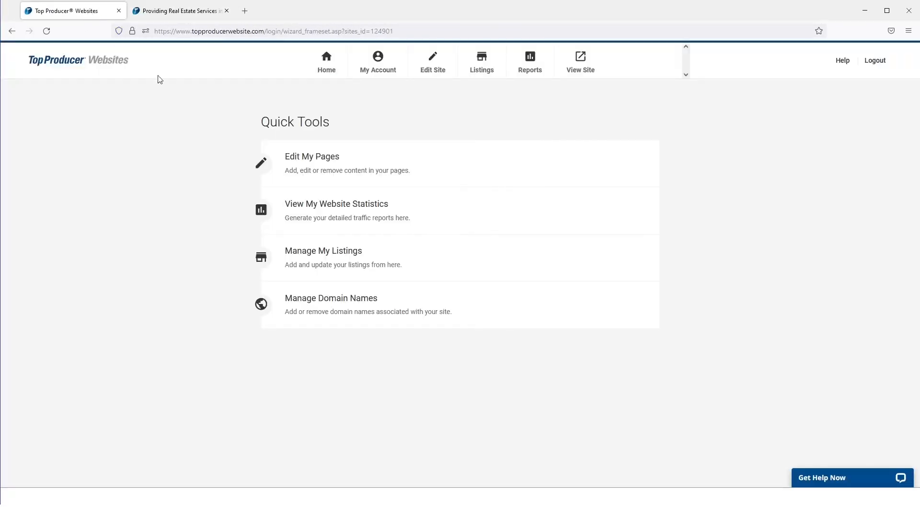
pyautogui.click(838, 482)
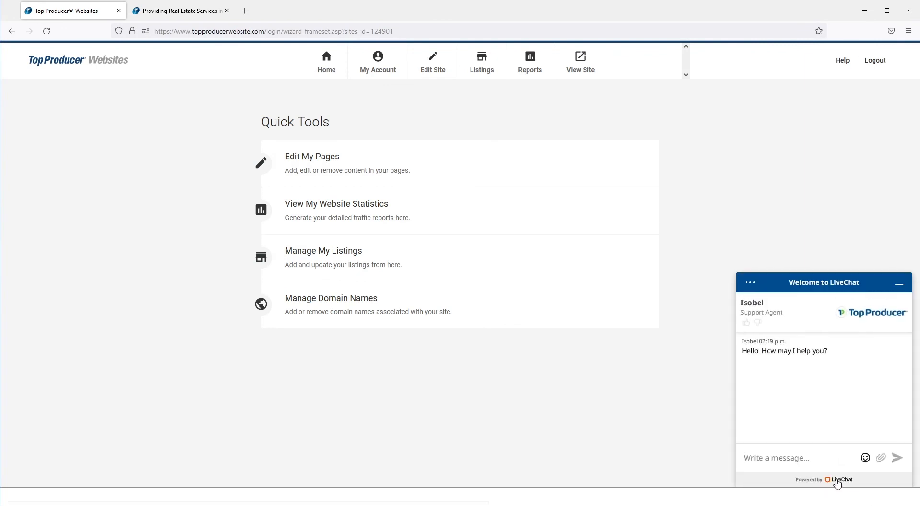
# Step: Go to the Top Producer support site at topproducer.com/campus
pyautogui.click(842, 66)
pyautogui.click(425, 33)
pyautogui.write('topproduc')
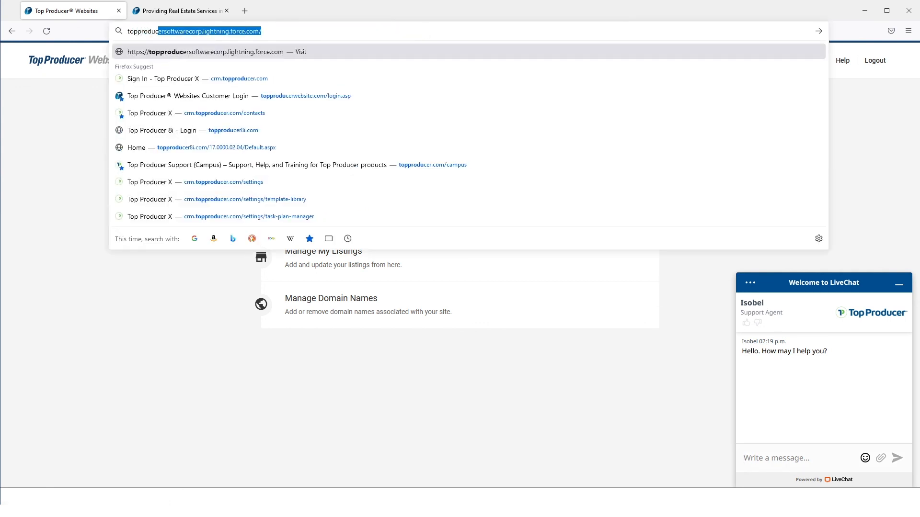
pyautogui.write('er.com/')
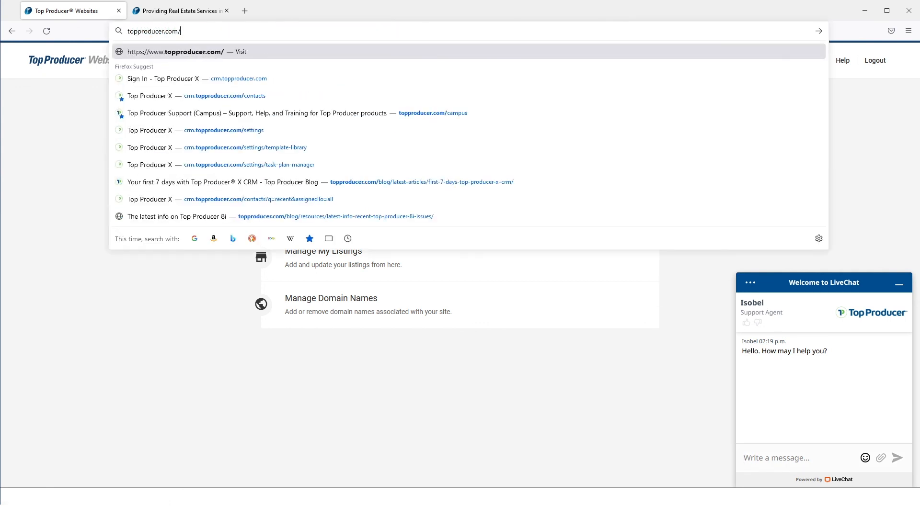
pyautogui.write('campus')
pyautogui.press('Return')
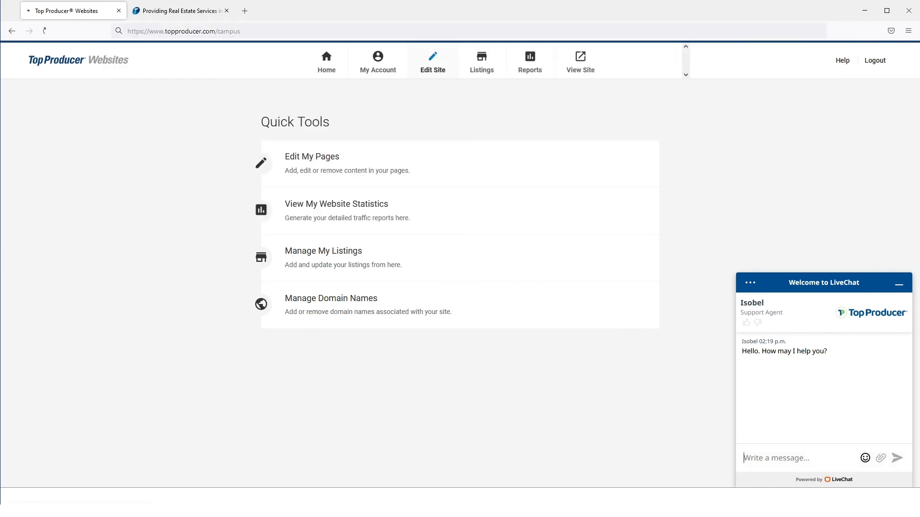